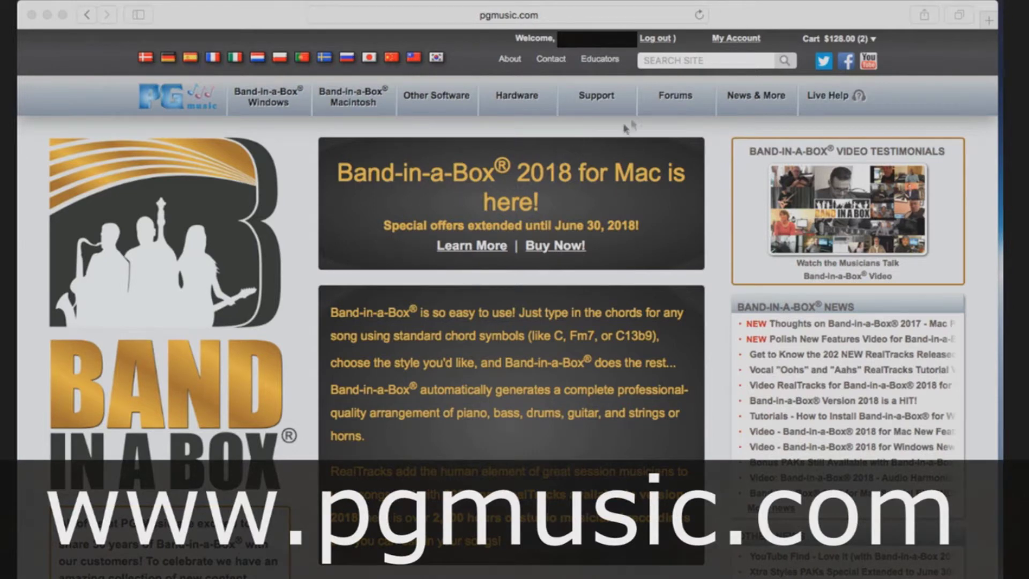
# Step: Go to My Account's My Products page and find RealTracks Set 294 (Mac) under Available Downloads
pyautogui.click(732, 39)
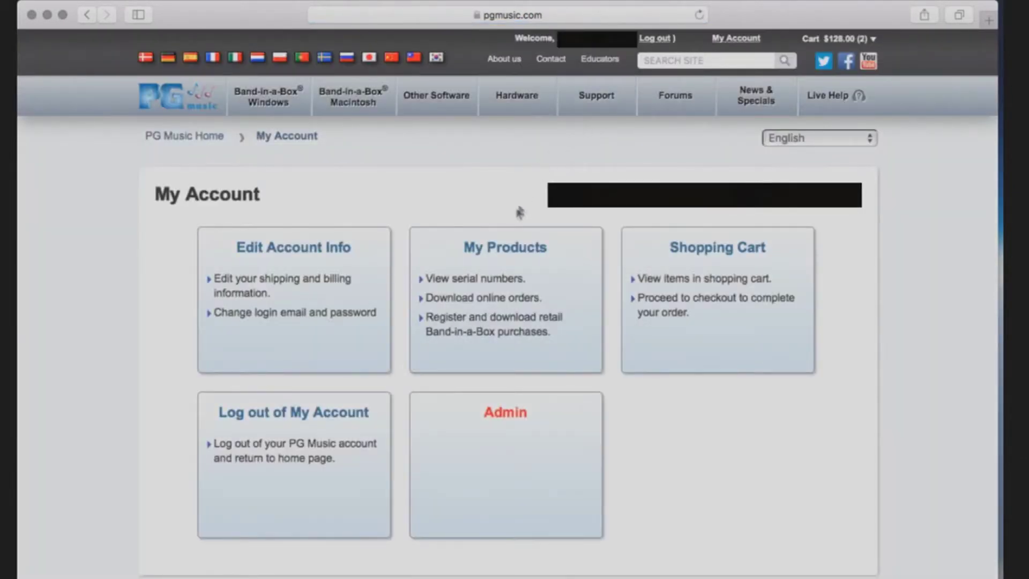
pyautogui.click(499, 256)
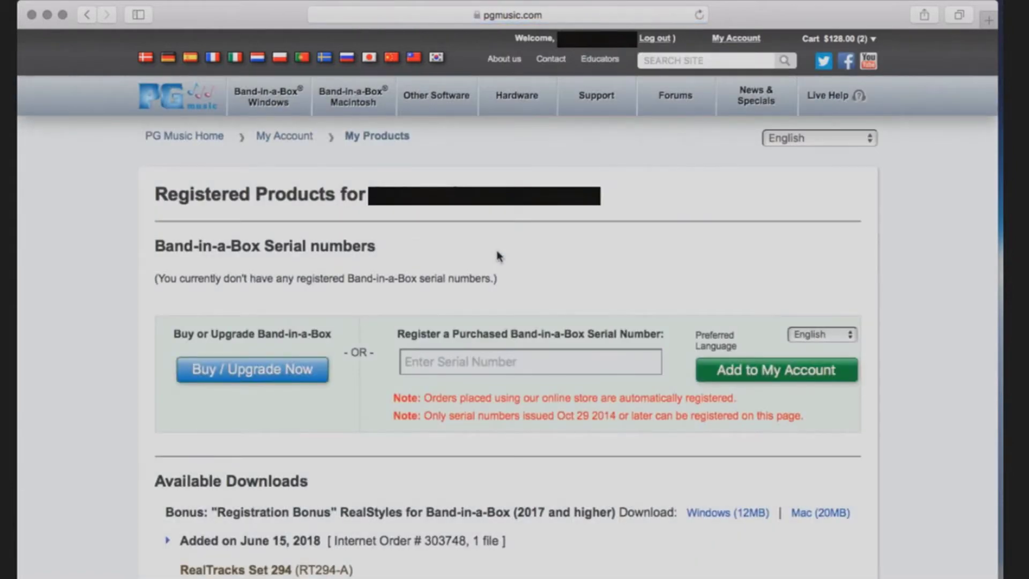
pyautogui.scroll(-15, 497, 254)
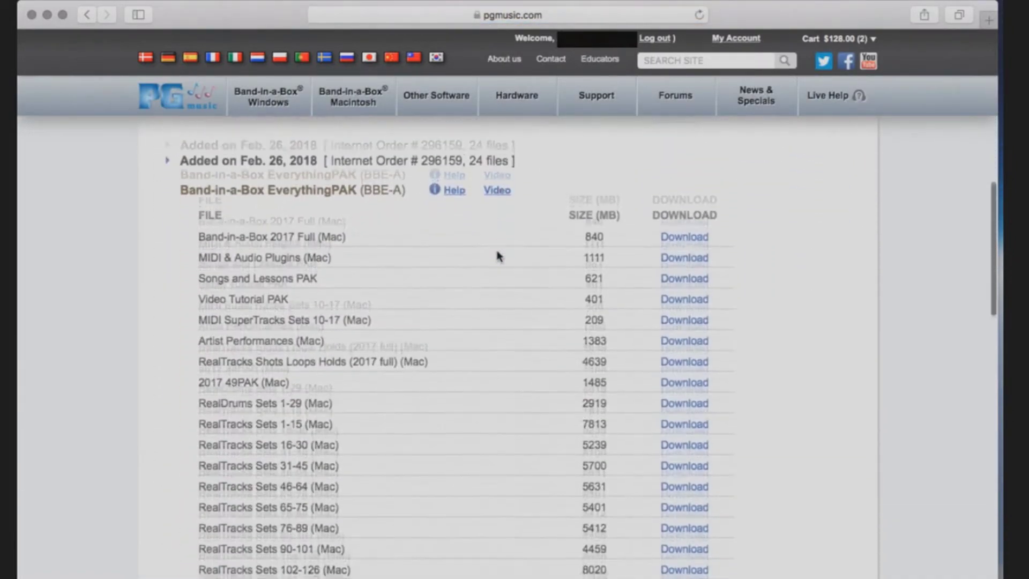
pyautogui.scroll(-3, 497, 255)
pyautogui.scroll(4, 497, 255)
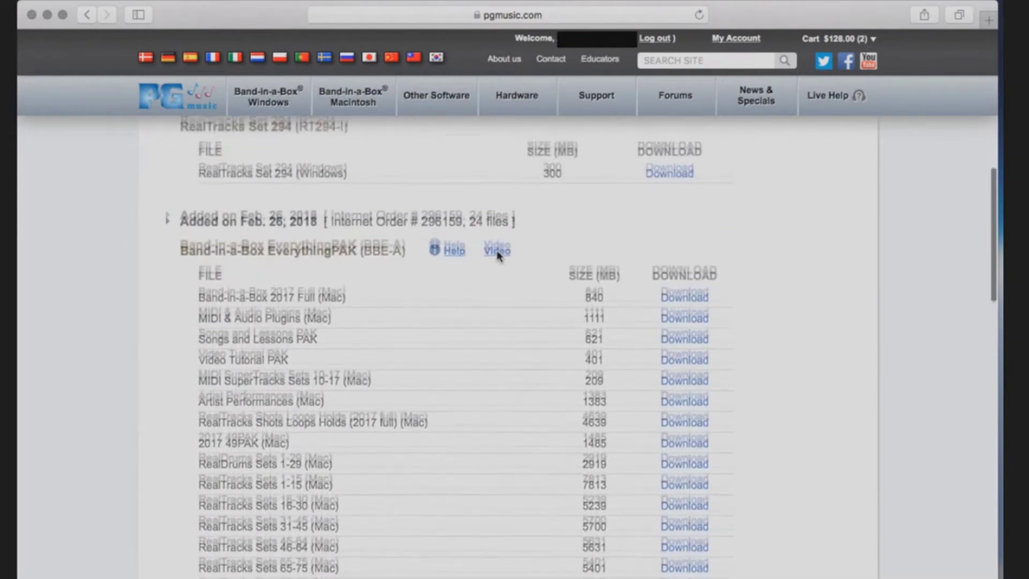
pyautogui.scroll(6, 497, 255)
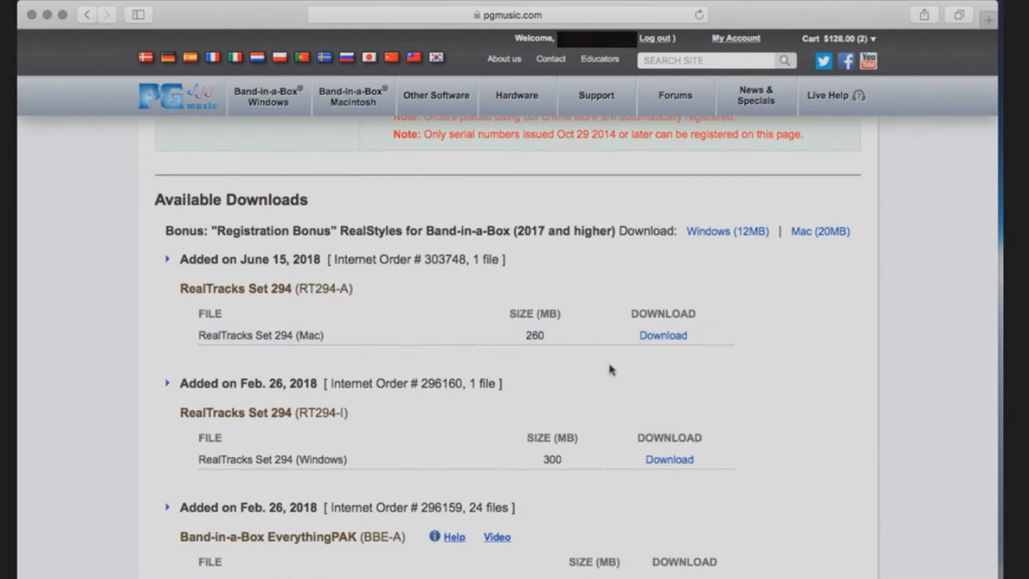
# Step: Download realtracks294.zip for RealTracks Set 294 (Mac) and check its progress in Downloads
pyautogui.click(667, 340)
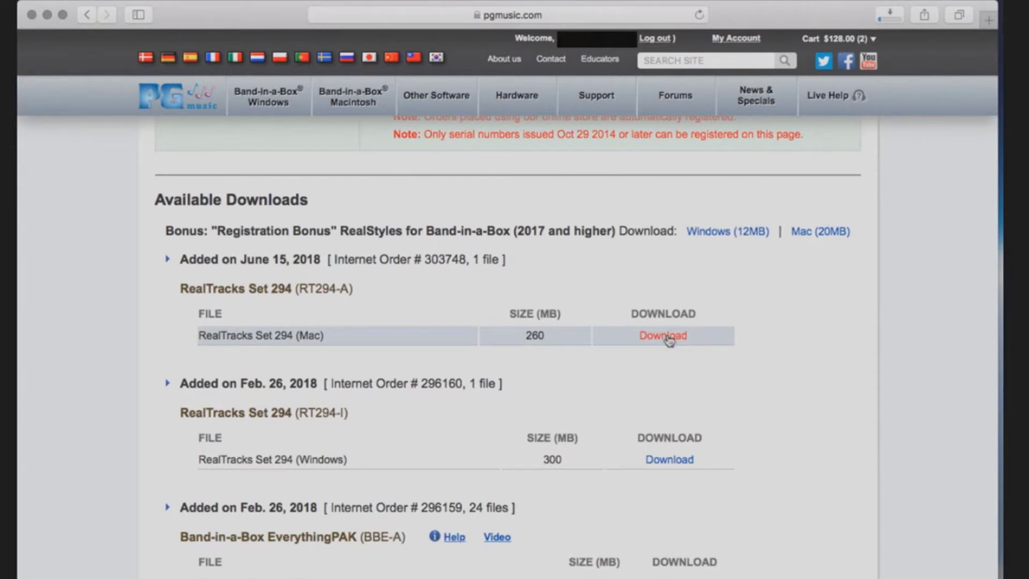
pyautogui.click(894, 20)
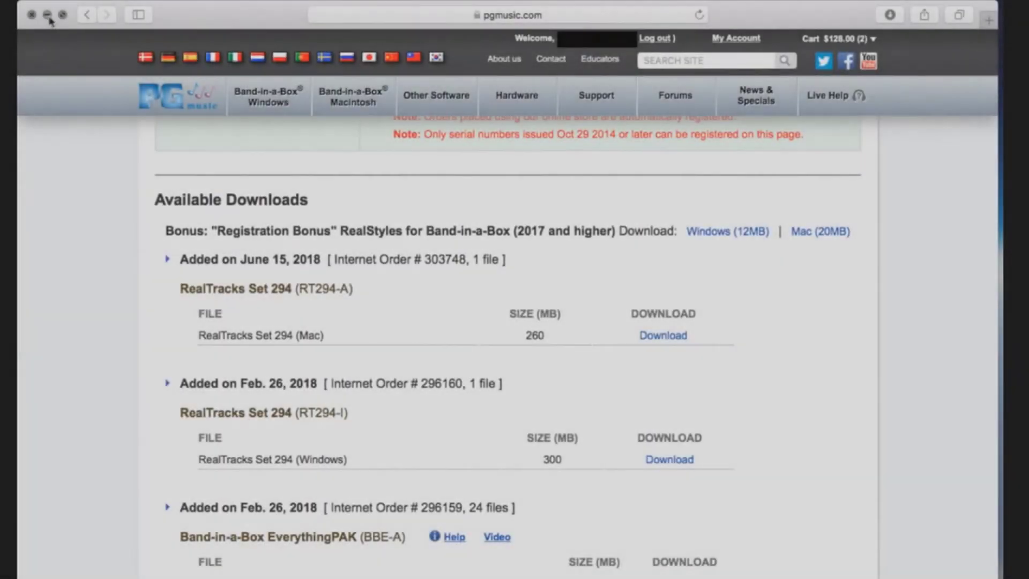
# Step: Minimize Safari, open Downloads in Finder, and unpack realtracks294.zip to get realtracks294.pkg
pyautogui.click(47, 16)
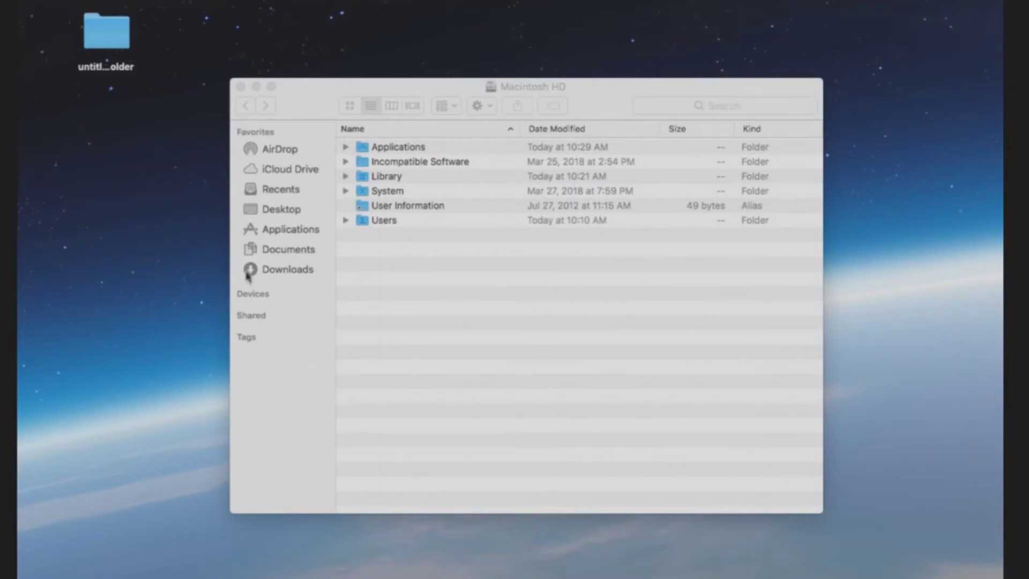
pyautogui.click(282, 271)
pyautogui.click(283, 271)
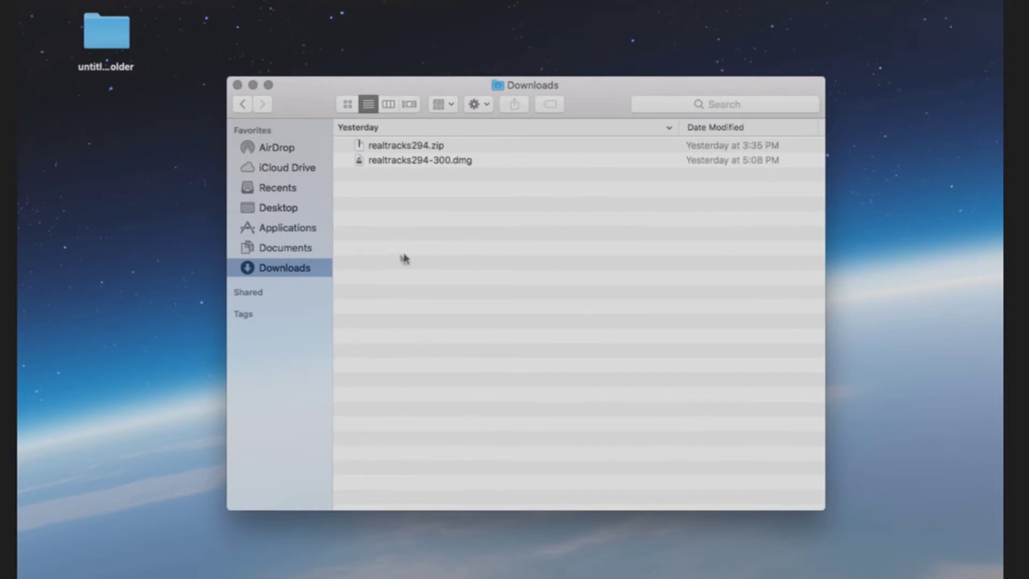
pyautogui.click(432, 148)
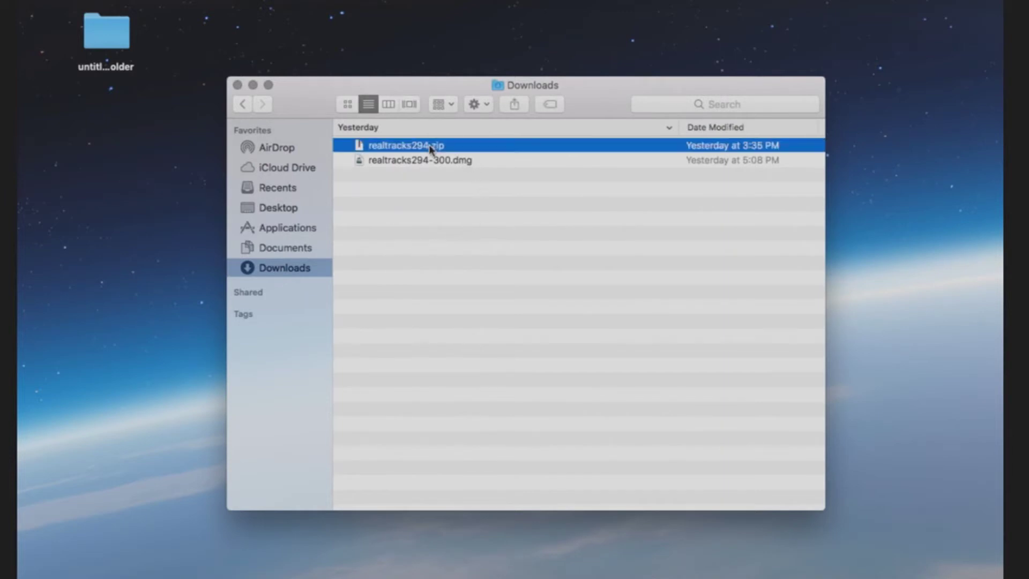
pyautogui.click(464, 162)
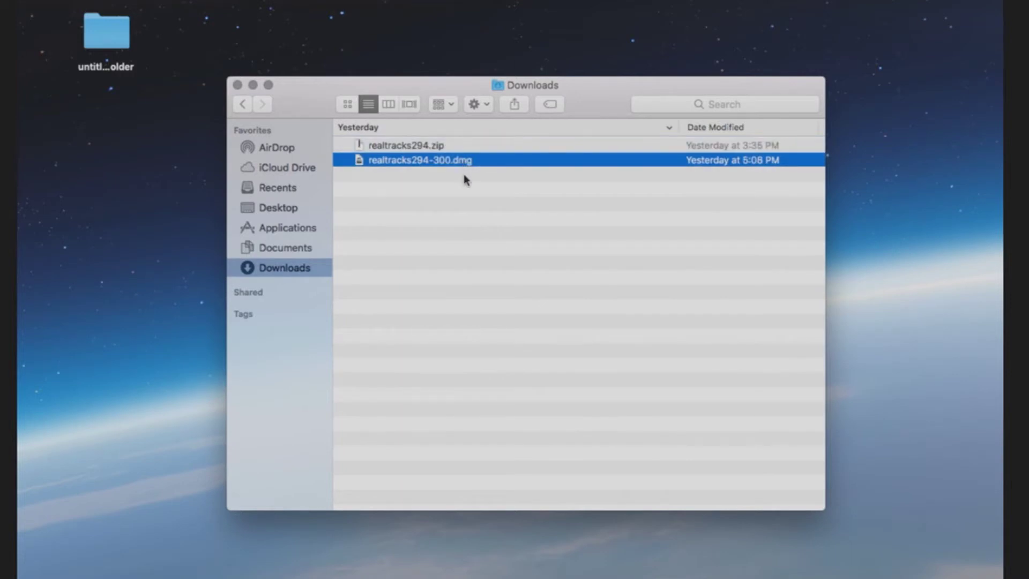
pyautogui.doubleClick(428, 145)
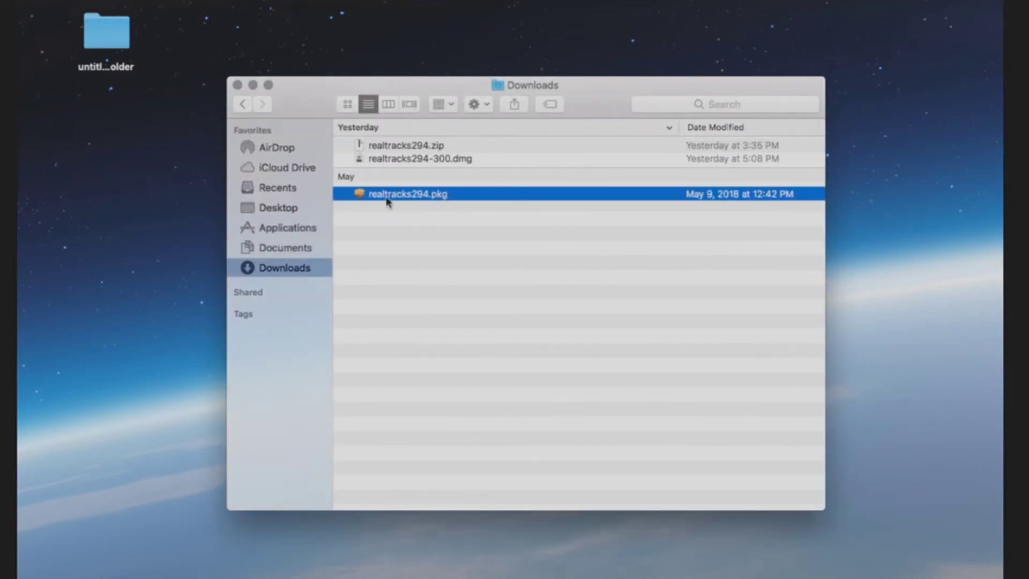
pyautogui.click(445, 159)
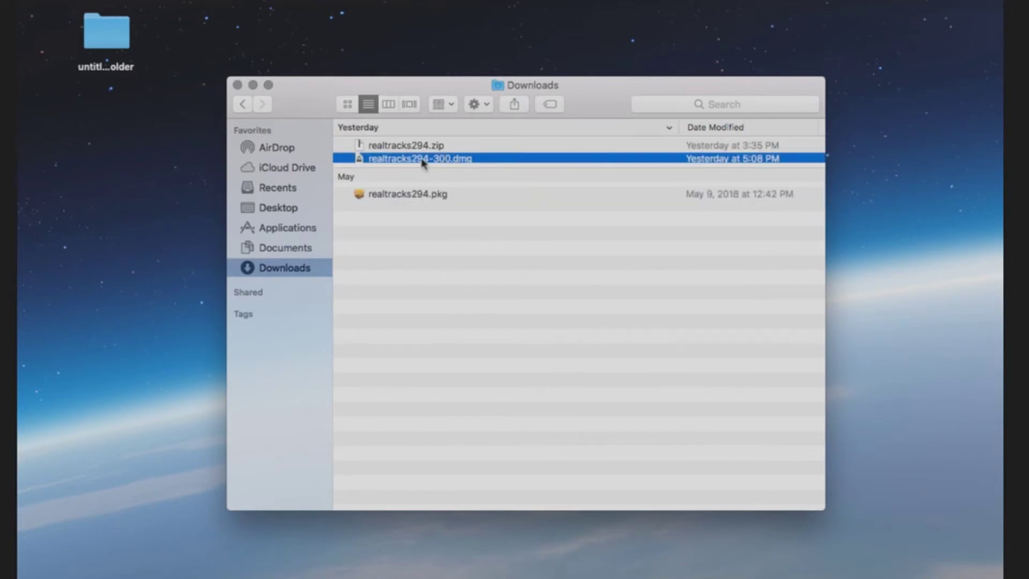
# Step: Mount realtracks294-300.dmg, browse the RealTracks Sets 294-300 volume, then launch realtracks294.pkg from Downloads
pyautogui.doubleClick(423, 160)
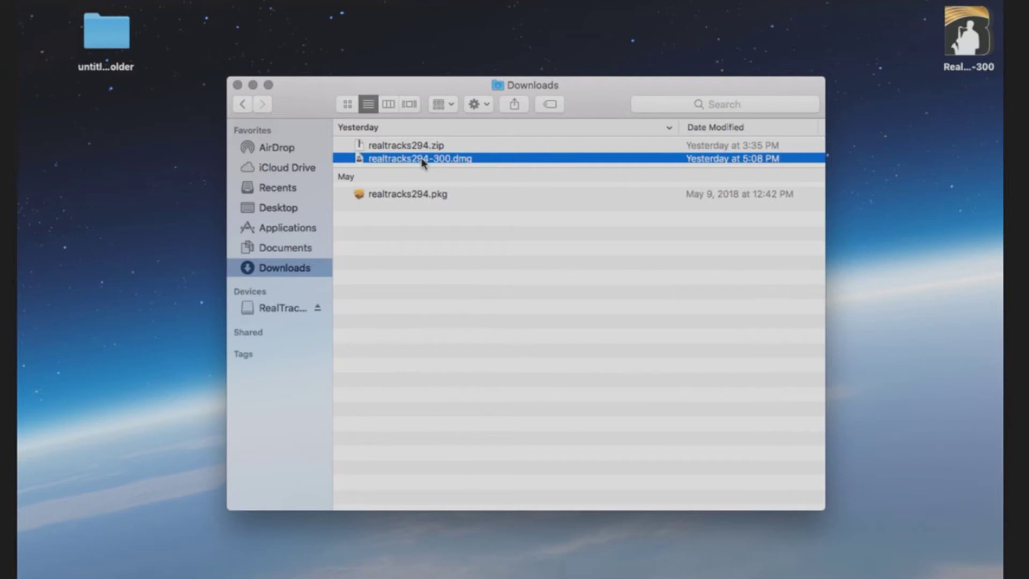
pyautogui.click(279, 311)
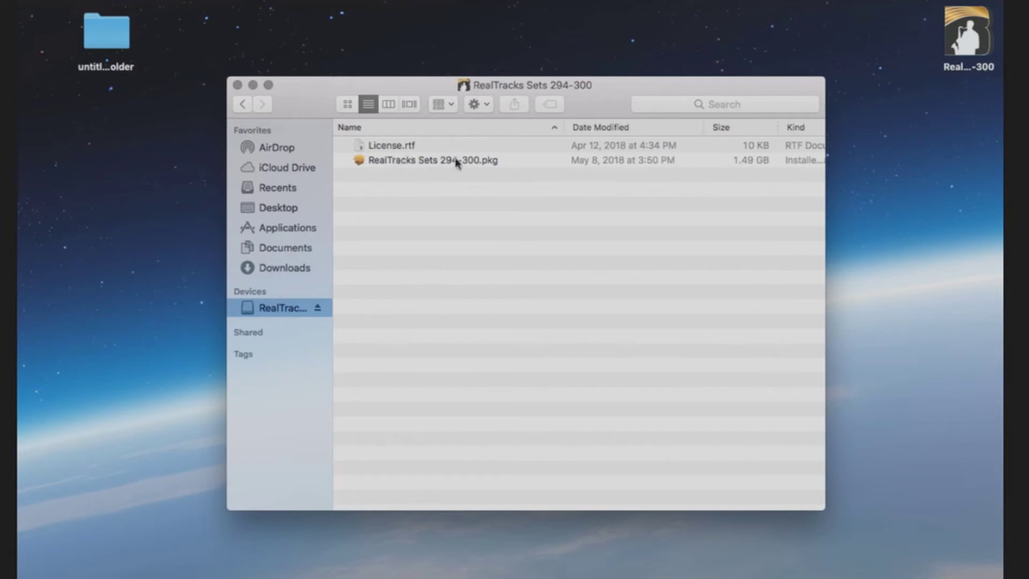
pyautogui.click(239, 106)
pyautogui.click(401, 199)
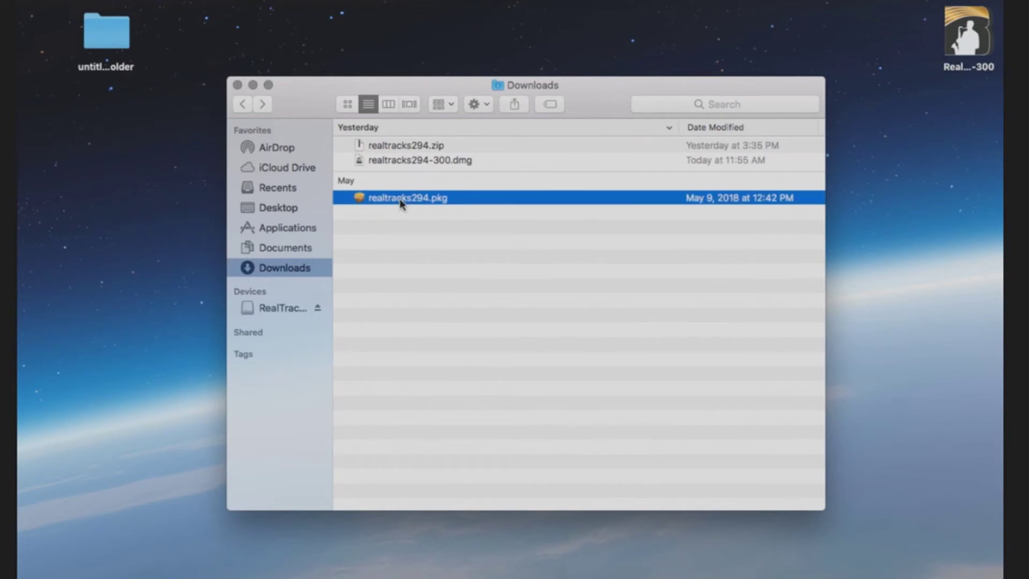
pyautogui.doubleClick(401, 199)
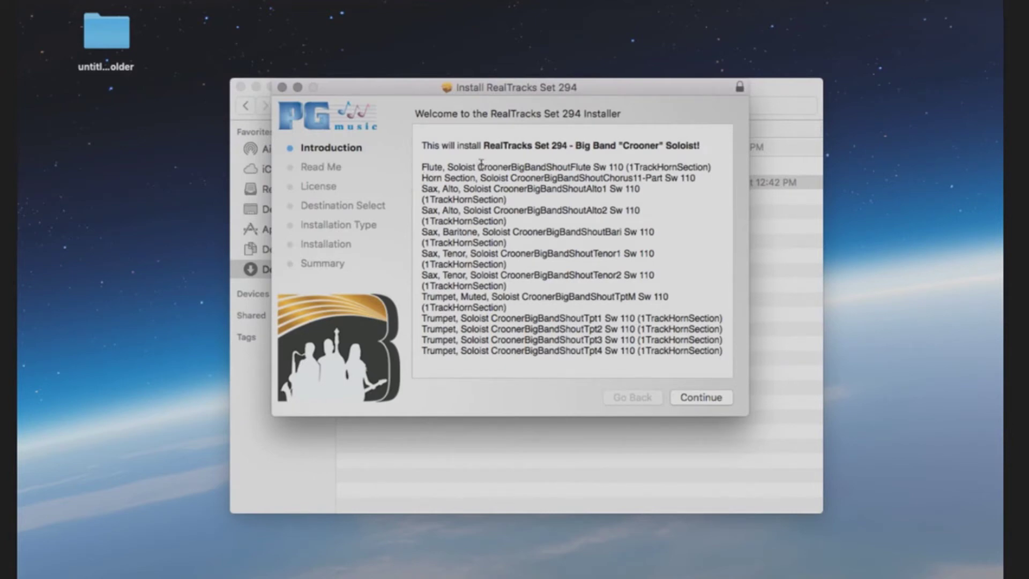
# Step: Review the installer's Introduction page and continue to Read Me
pyautogui.scroll(-1, 485, 163)
pyautogui.scroll(1, 484, 162)
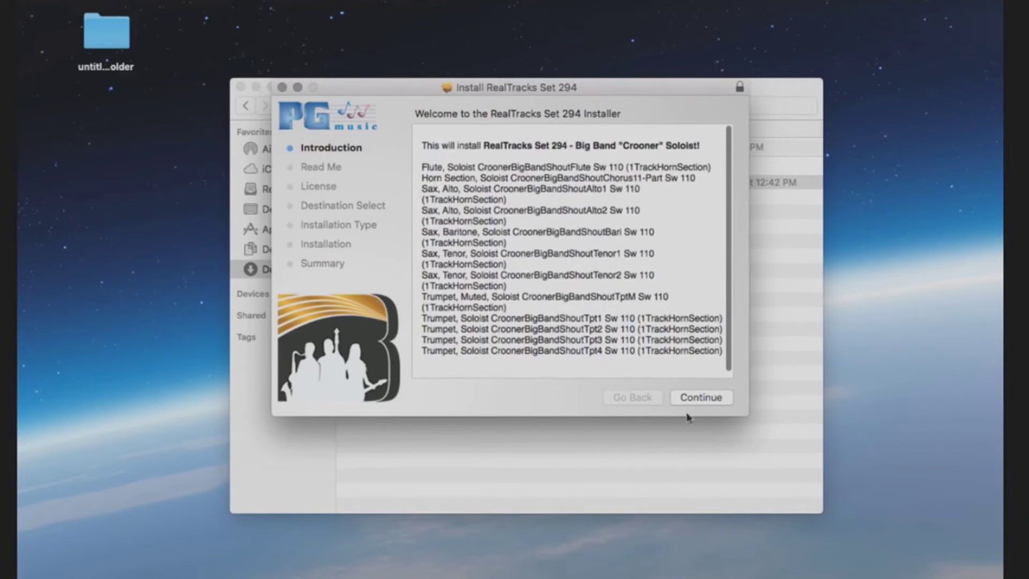
pyautogui.click(700, 398)
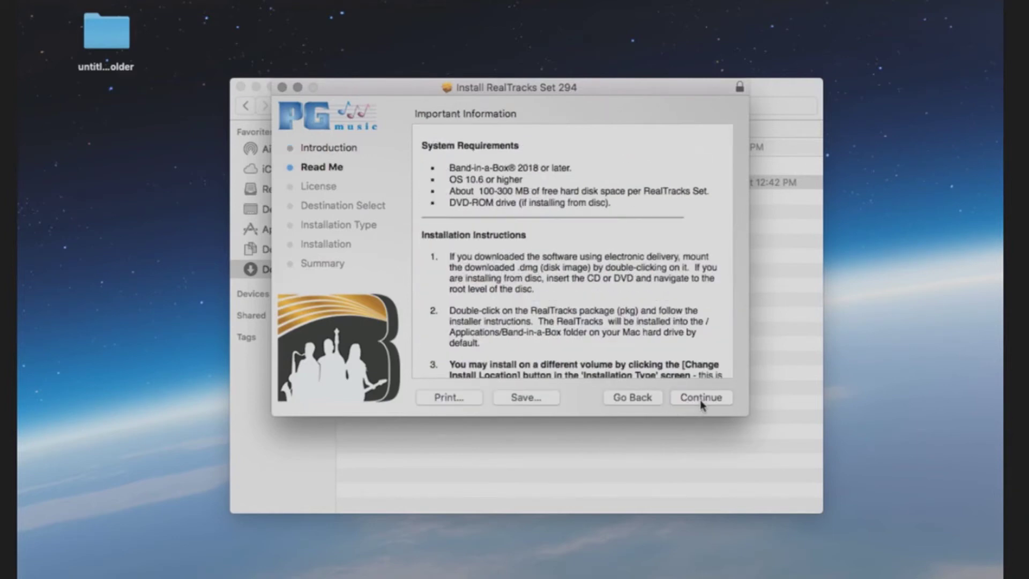
# Step: Read through the Read Me and continue to the PG Music license agreement
pyautogui.scroll(-5, 685, 227)
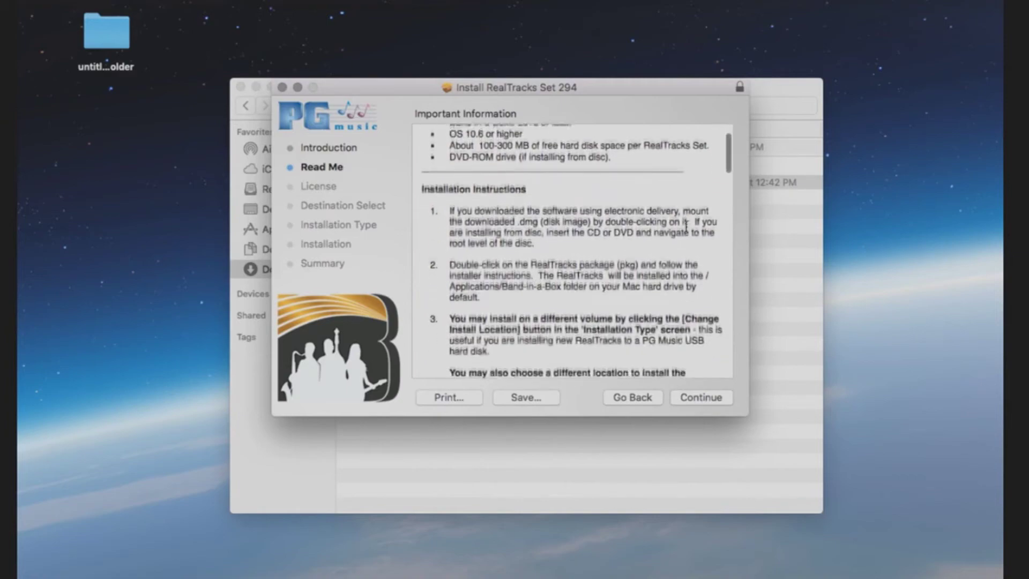
pyautogui.scroll(-15, 686, 226)
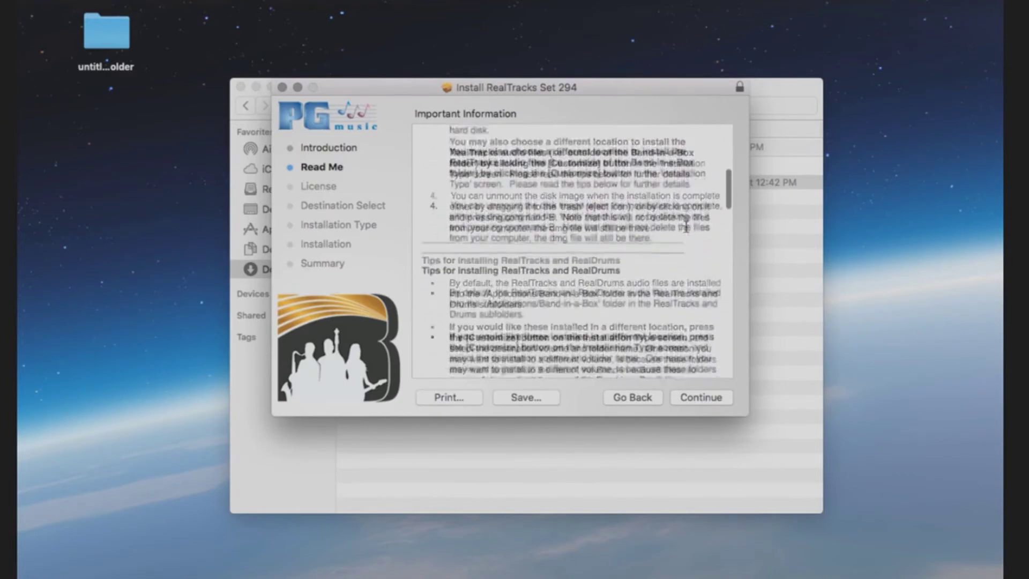
pyautogui.scroll(-15, 686, 227)
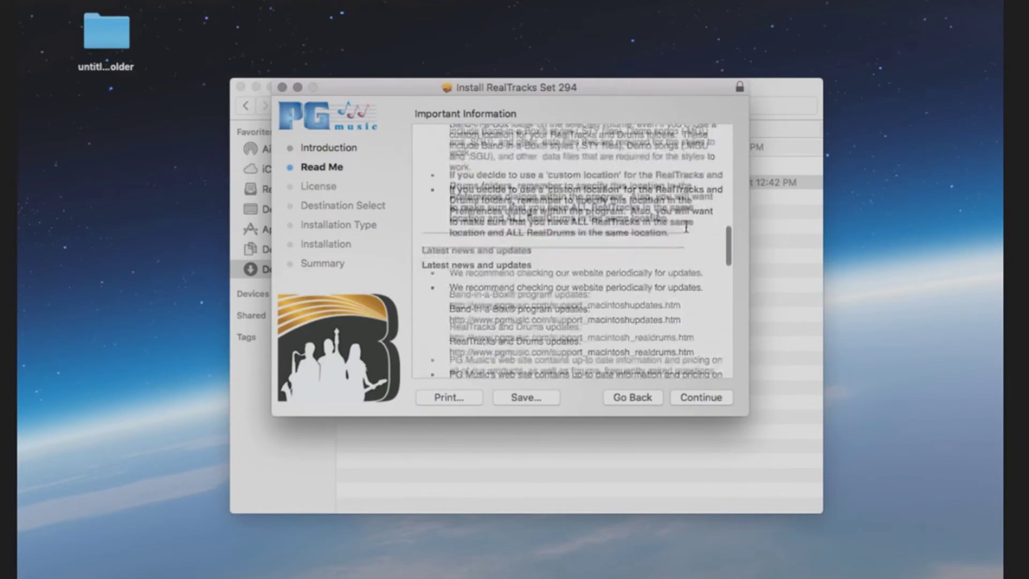
pyautogui.scroll(-12, 686, 227)
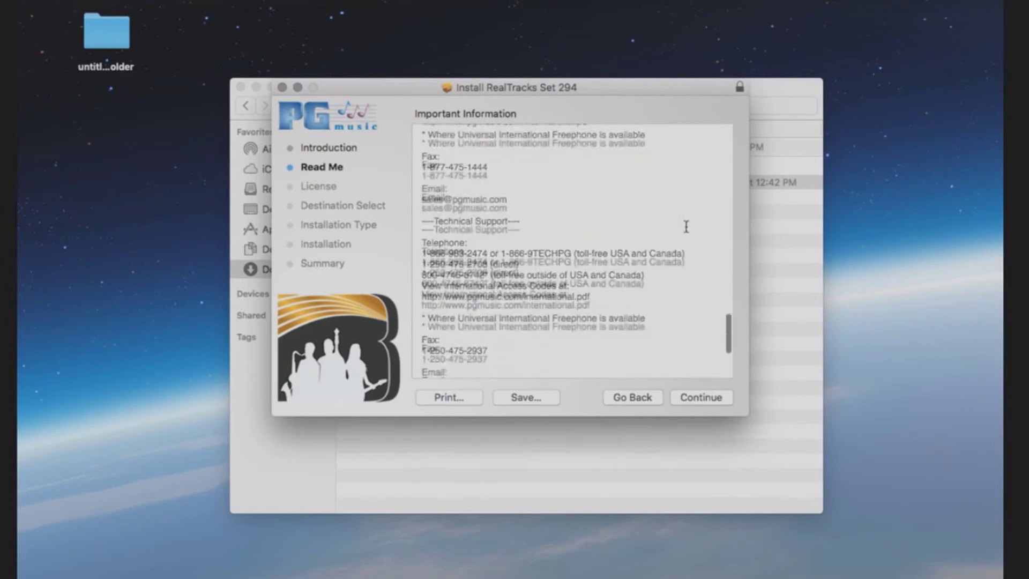
pyautogui.click(706, 402)
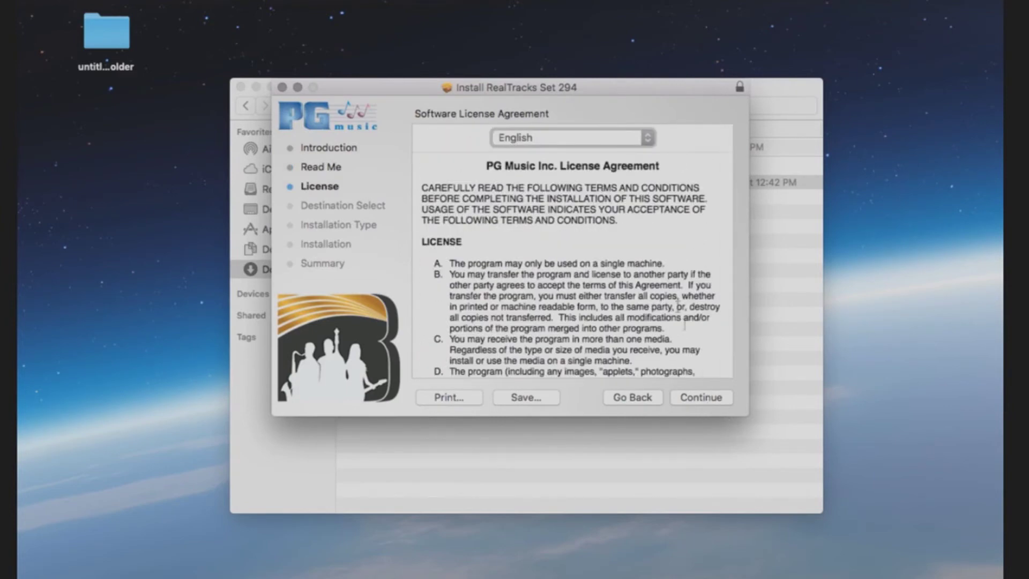
pyautogui.scroll(-15, 667, 260)
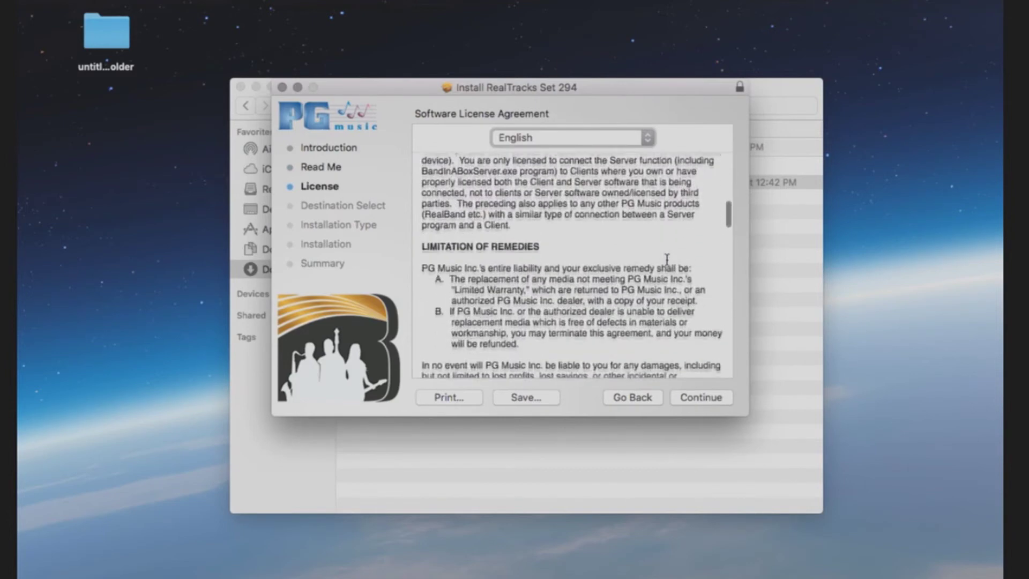
pyautogui.scroll(15, 667, 259)
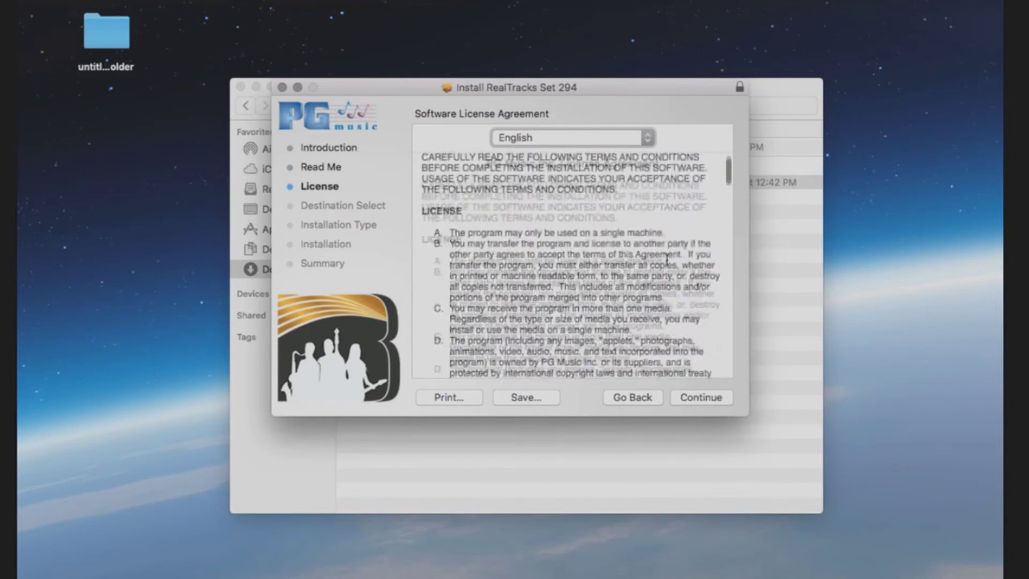
pyautogui.click(702, 397)
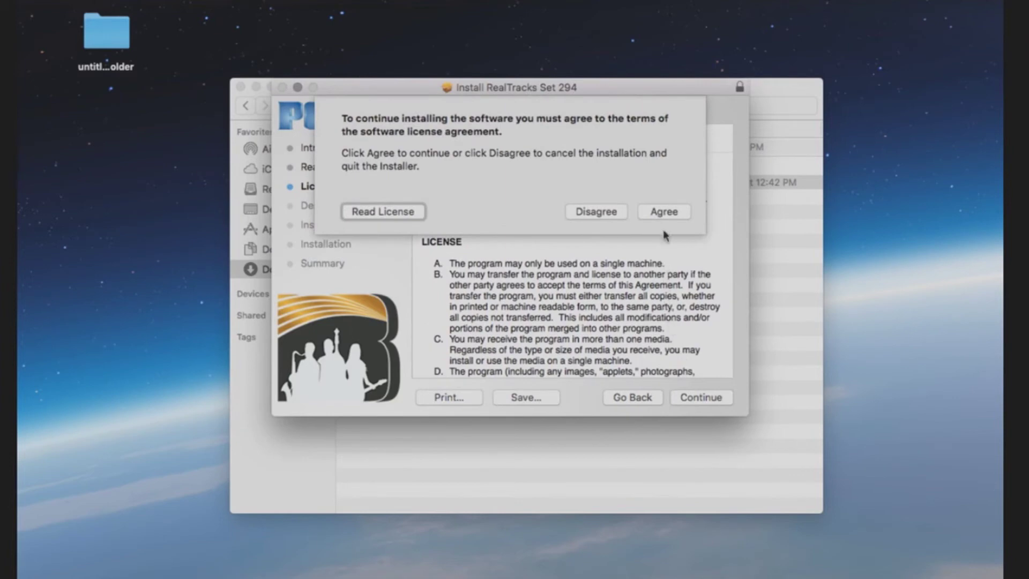
# Step: Agree to the PG Music license and start the standard install of RealTracks Set 294 on Macintosh HD
pyautogui.click(664, 212)
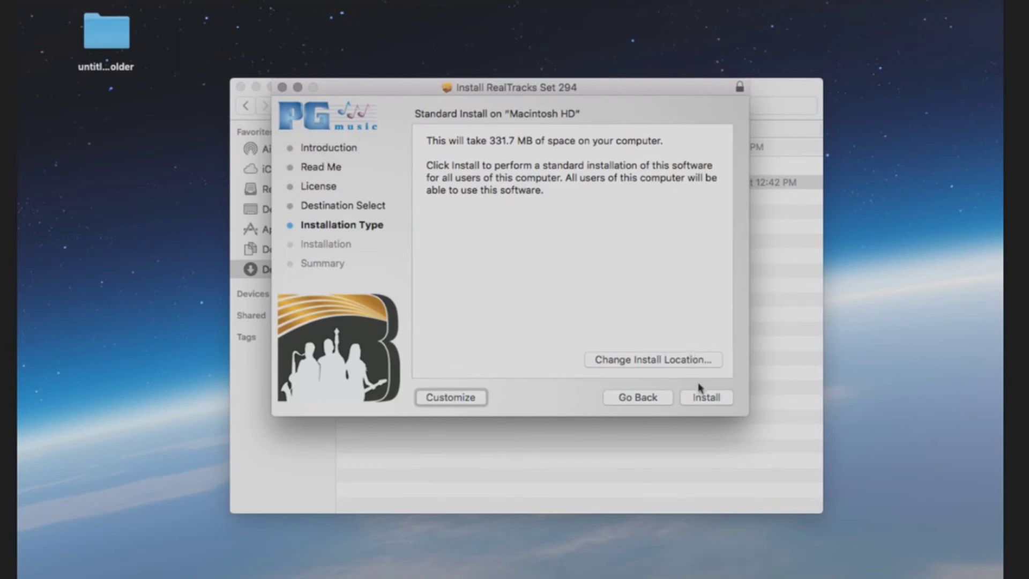
pyautogui.click(699, 399)
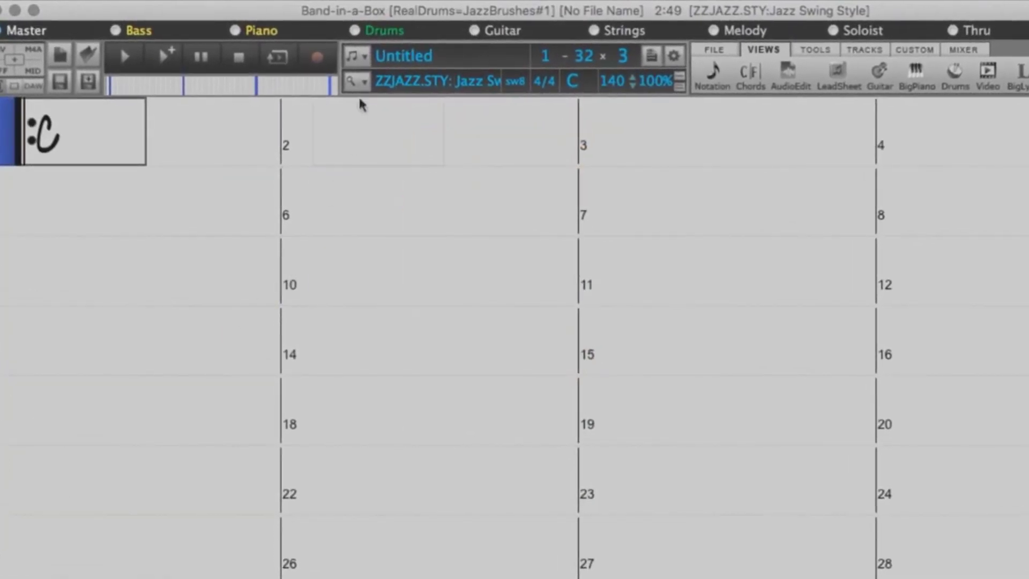
# Step: Fast-rebuild the StylePicker master list (875 styles found) and keep ZZJAZZ.STY loaded
pyautogui.click(352, 85)
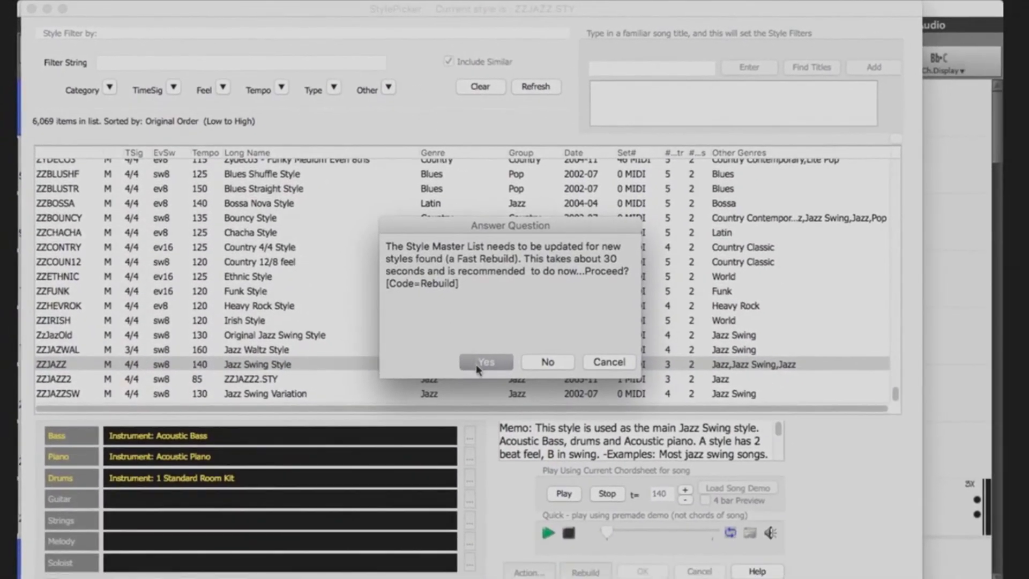
pyautogui.click(479, 363)
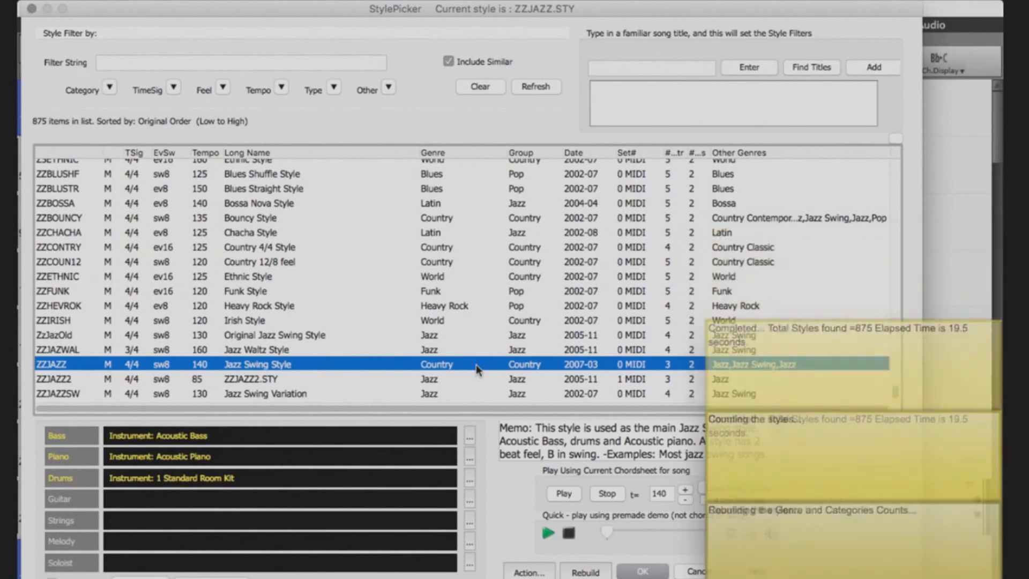
pyautogui.click(642, 571)
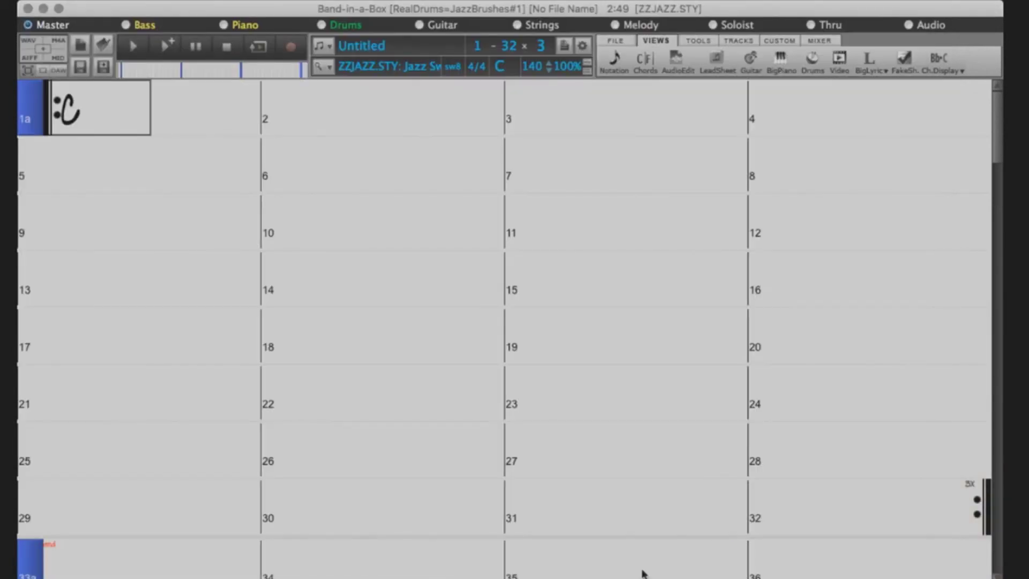